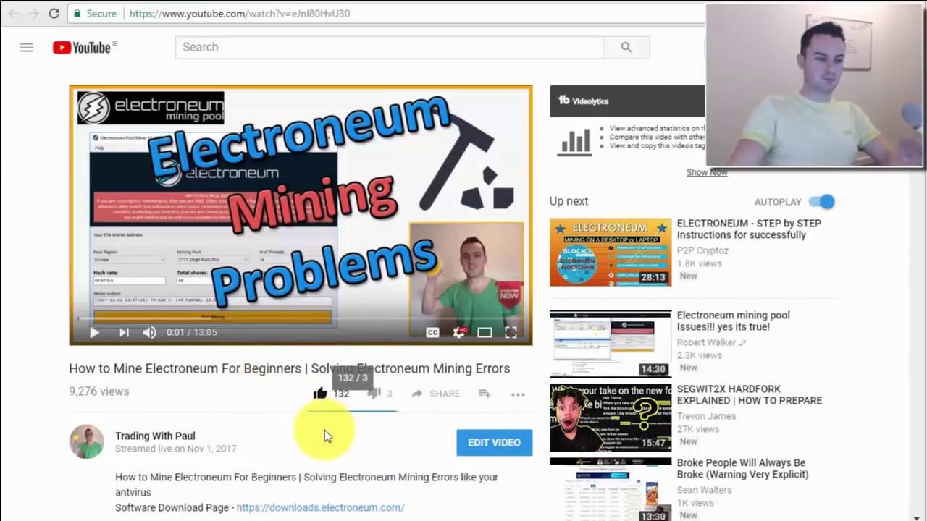
# Look through the viewer comments under the Electroneum mining errors video
pyautogui.scroll(-20, 324, 430)
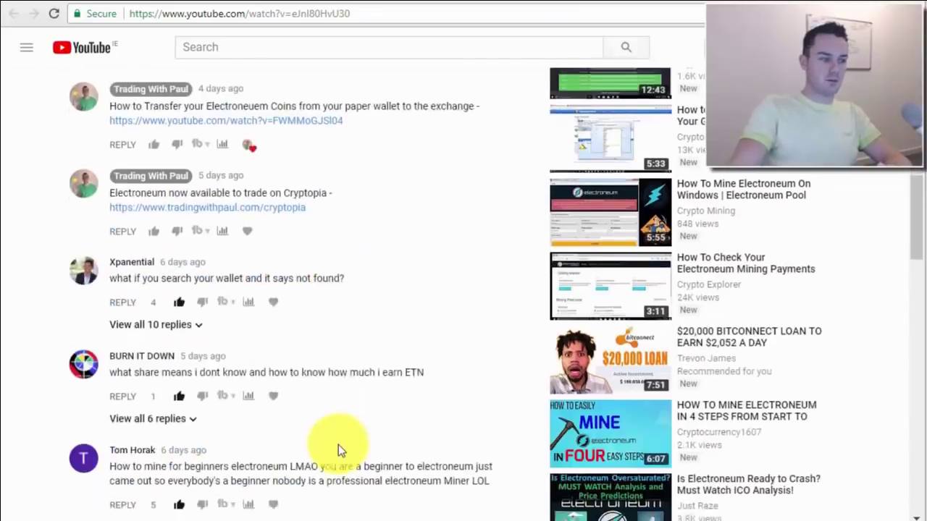
pyautogui.scroll(-1, 329, 354)
pyautogui.scroll(20, 327, 358)
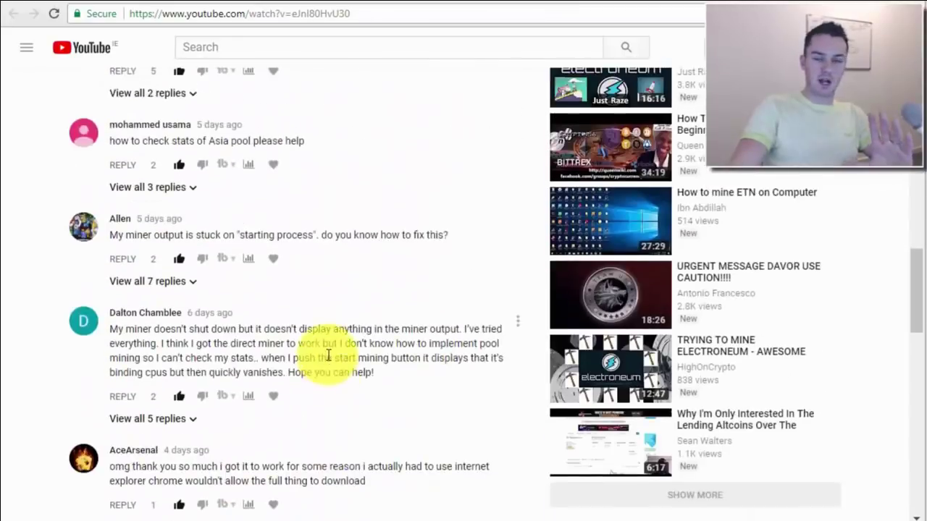
pyautogui.scroll(8, 323, 367)
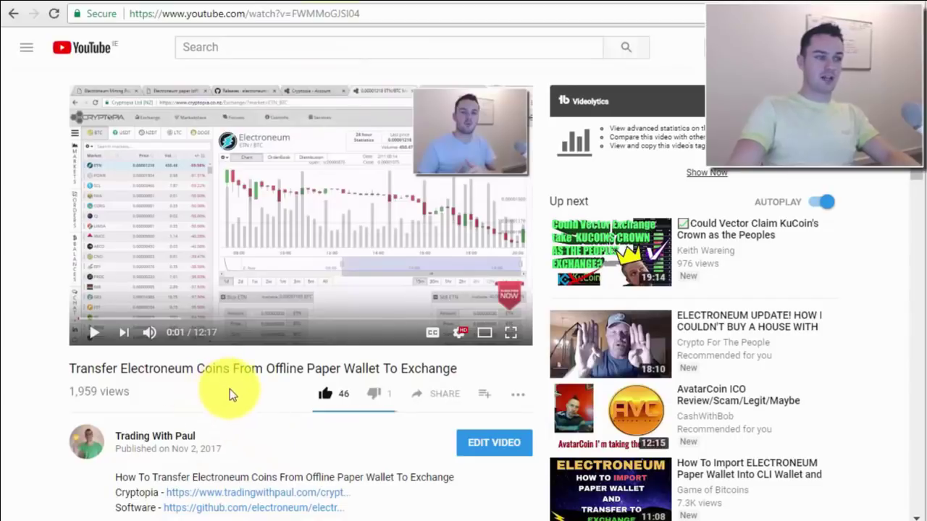
# Switch to the Cryptopia site and open the exchange's Markets page
pyautogui.click(68, 3)
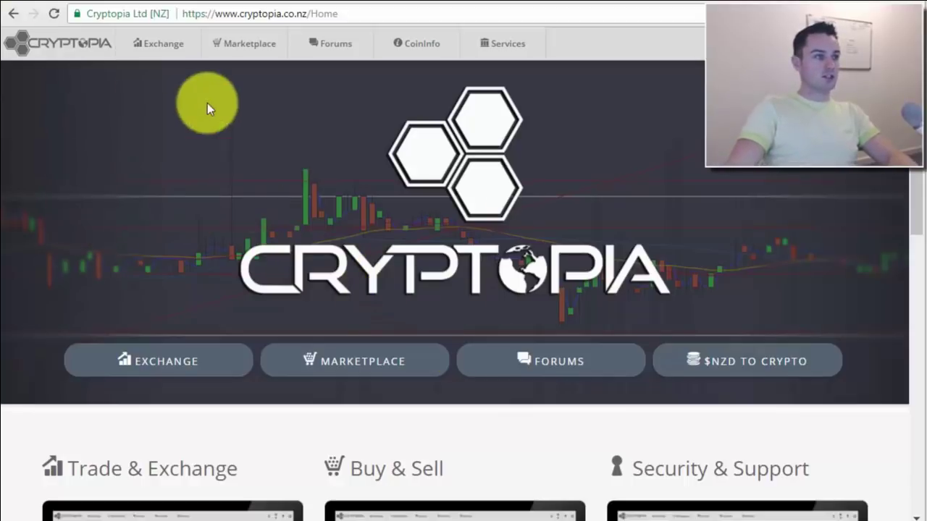
pyautogui.moveTo(159, 49)
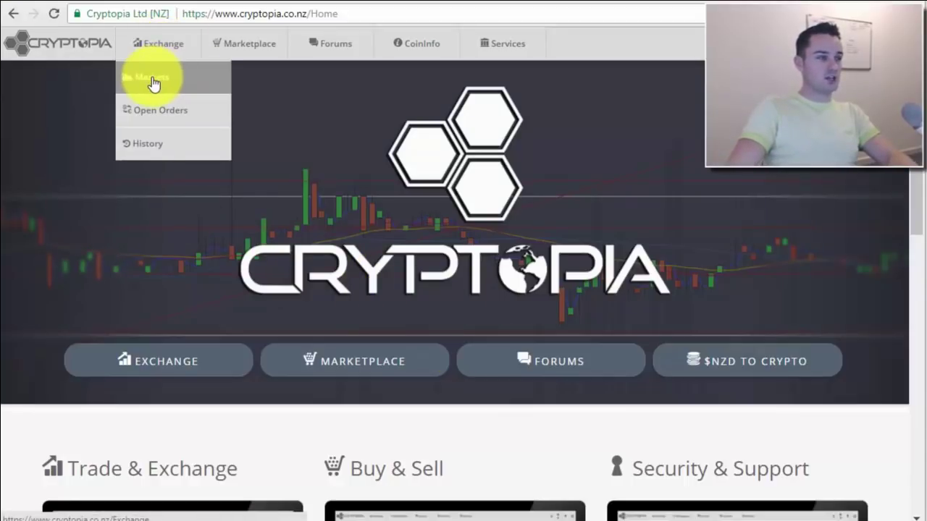
pyautogui.click(152, 77)
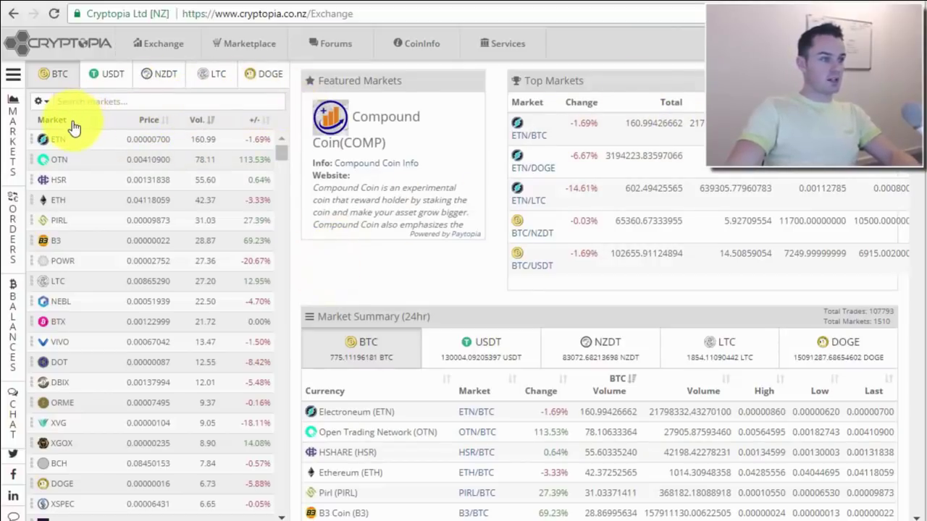
# Browse the list of coins traded against BTC and return to its beginning
pyautogui.scroll(-1, 72, 177)
pyautogui.scroll(-3, 72, 177)
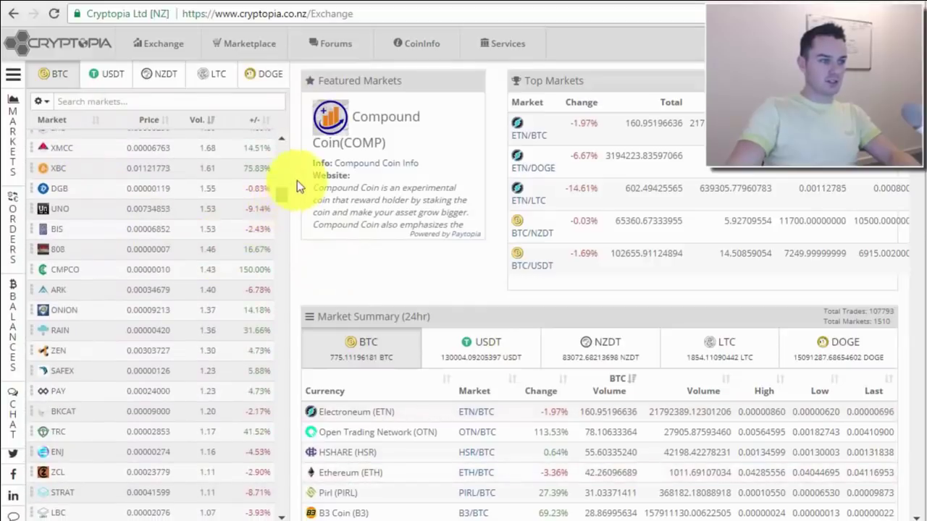
pyautogui.moveTo(281, 181); pyautogui.dragTo(268, 118)
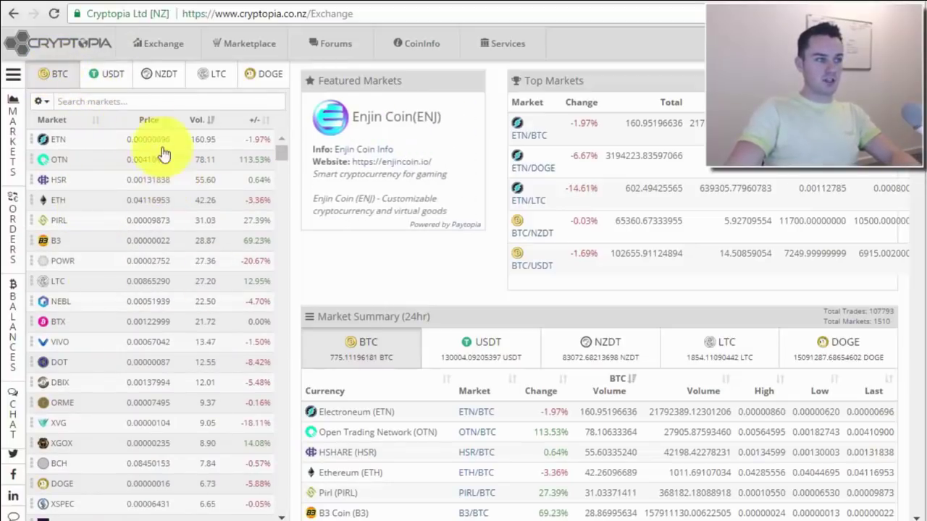
# View the coins traded against USDT, LTC and DOGE in the market list
pyautogui.click(106, 80)
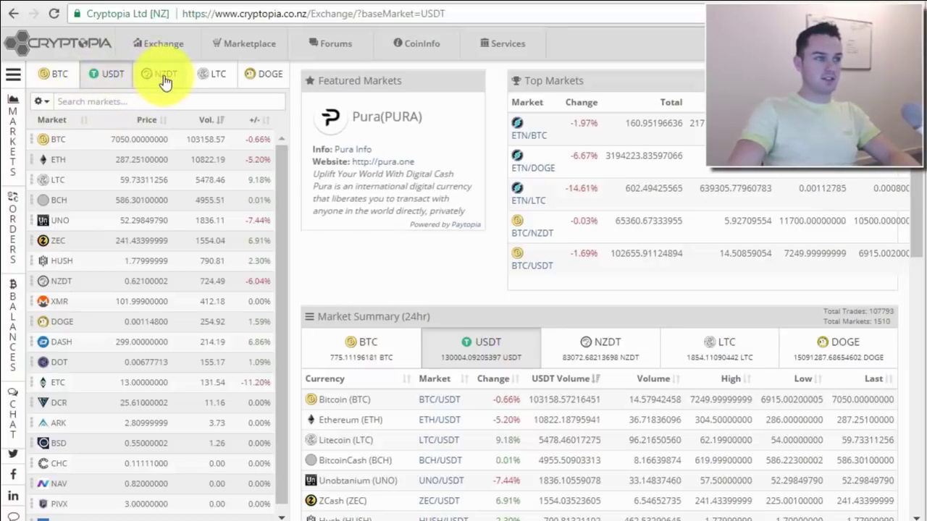
pyautogui.click(218, 81)
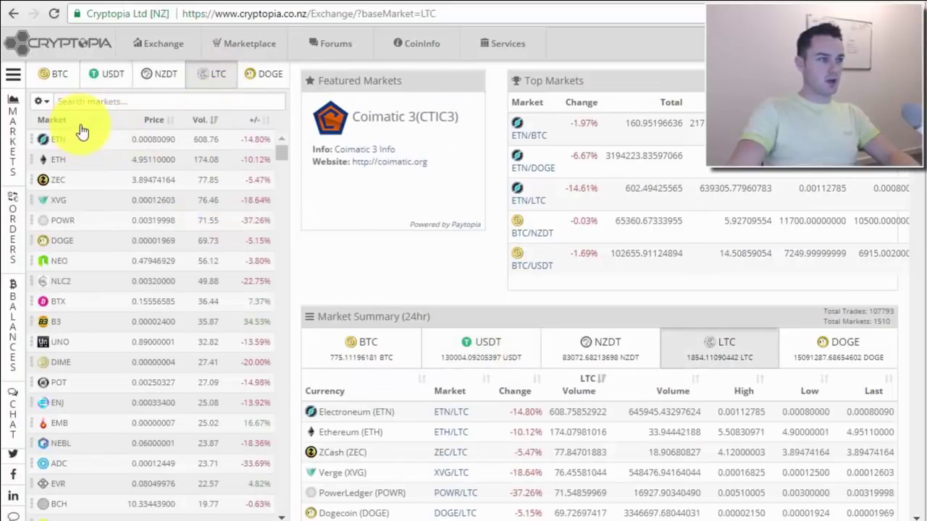
pyautogui.scroll(-3, 102, 324)
pyautogui.scroll(5, 97, 321)
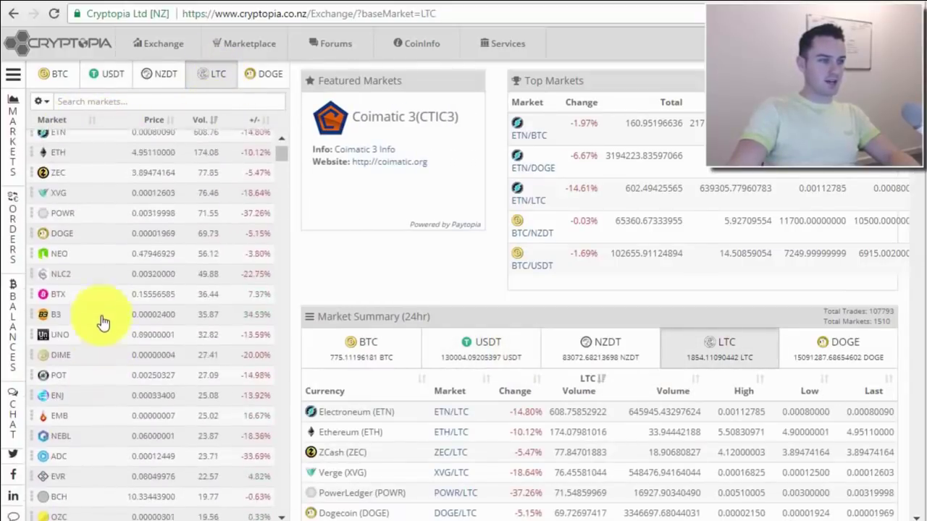
pyautogui.click(269, 80)
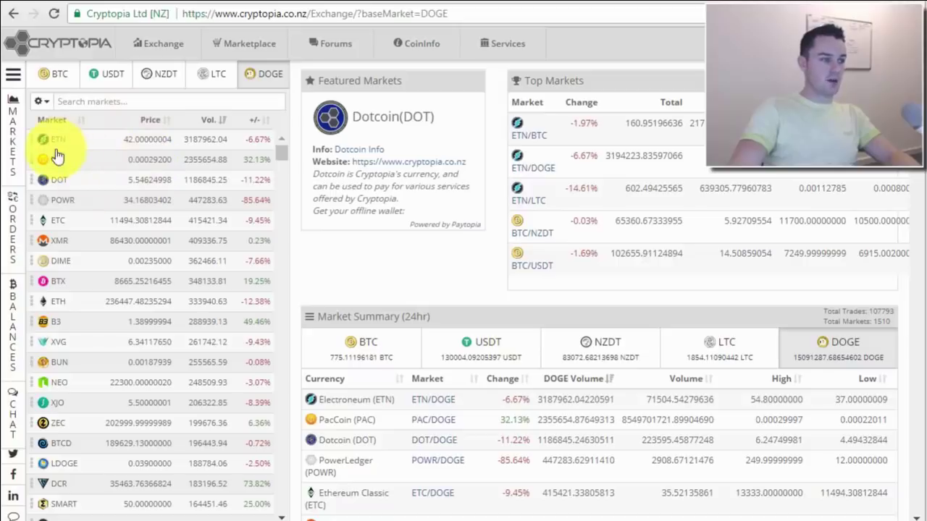
# Look through the coins traded against USDT again
pyautogui.click(109, 87)
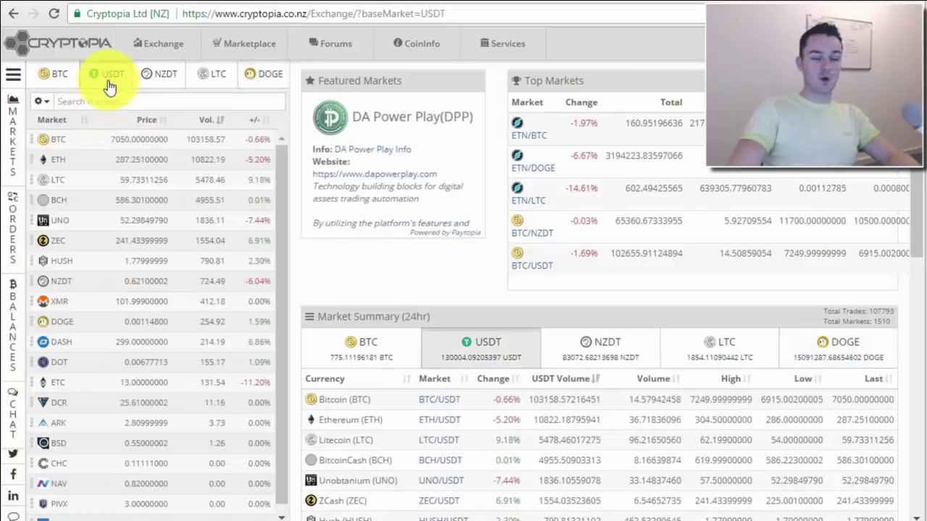
pyautogui.scroll(-1, 106, 281)
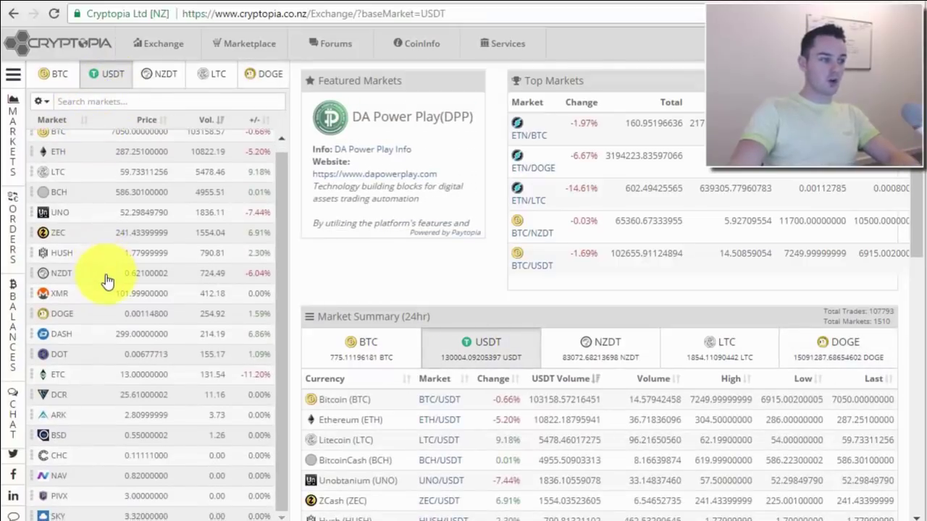
pyautogui.scroll(1, 105, 275)
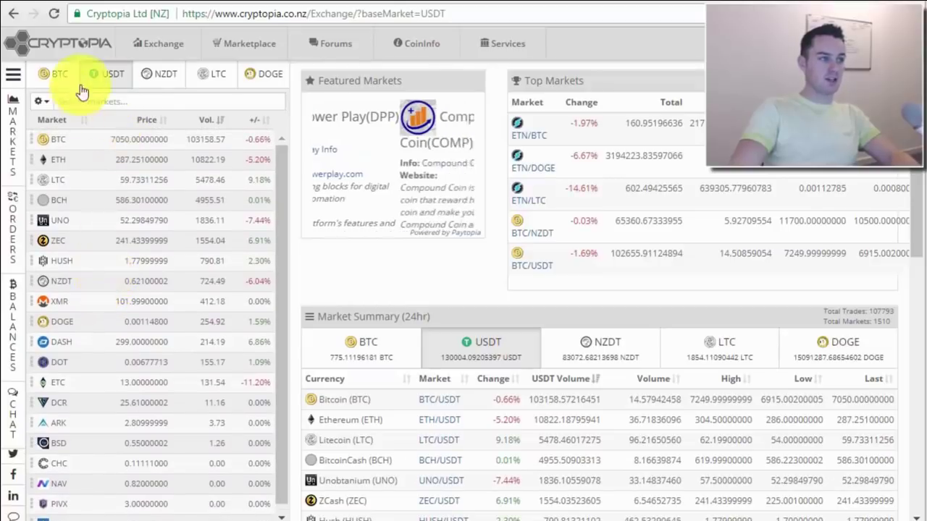
pyautogui.click(110, 78)
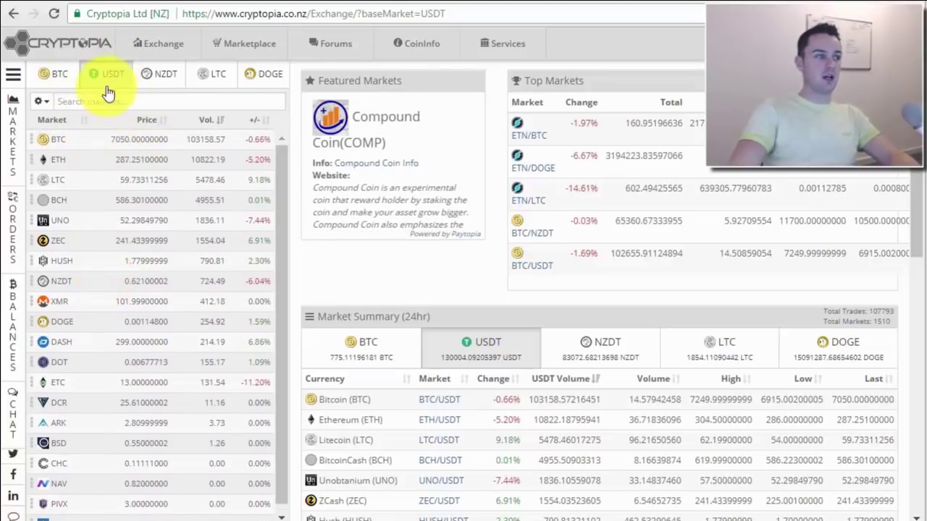
# Open the ETN market from the BTC listing and show its order book depth
pyautogui.click(49, 78)
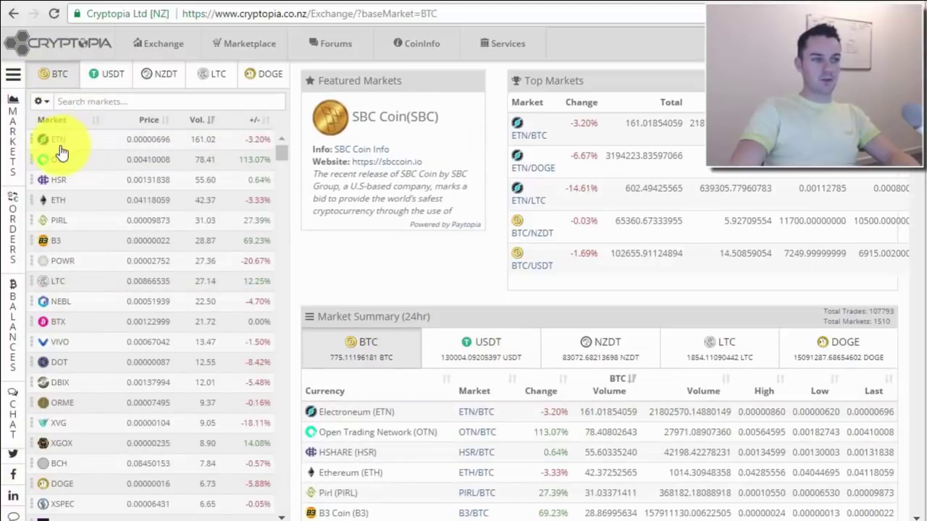
pyautogui.click(50, 141)
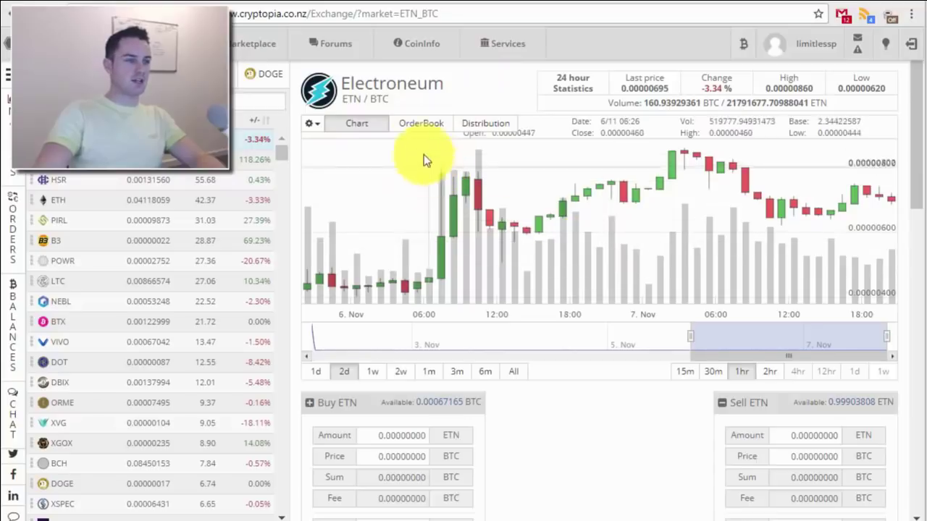
pyautogui.click(423, 124)
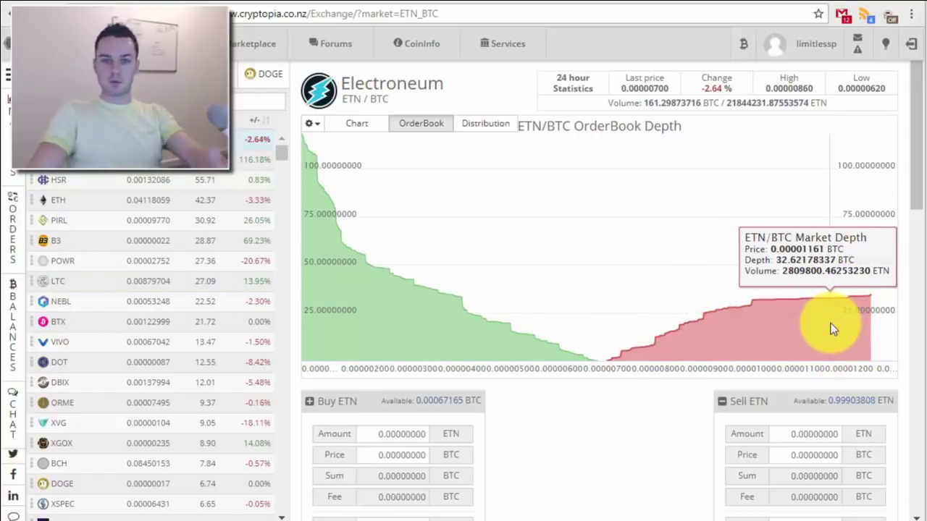
# Return to the Electroneum price chart and show a 2d range with 1hr candles
pyautogui.click(364, 127)
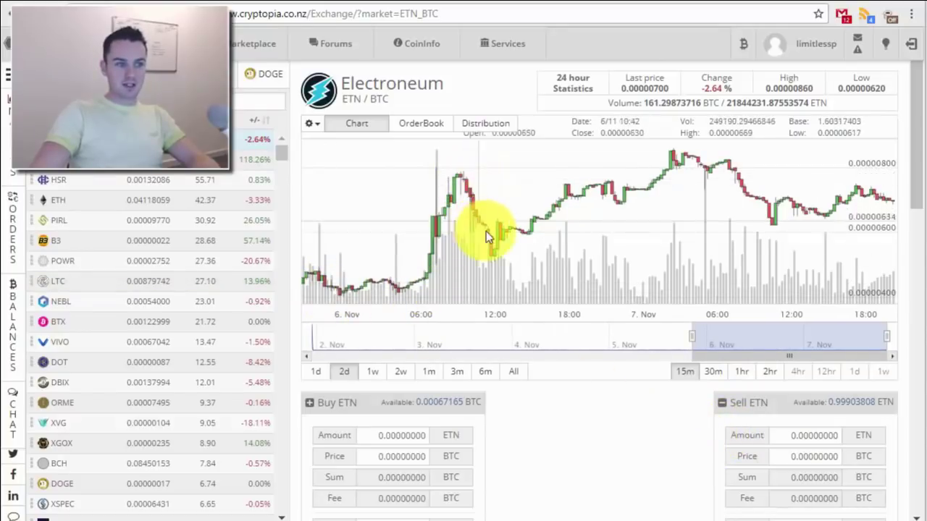
pyautogui.click(739, 375)
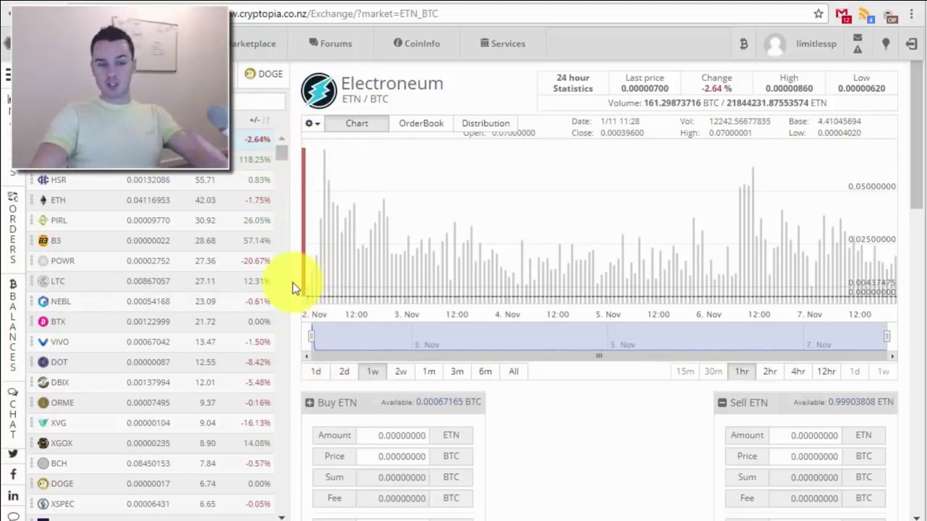
pyautogui.click(342, 375)
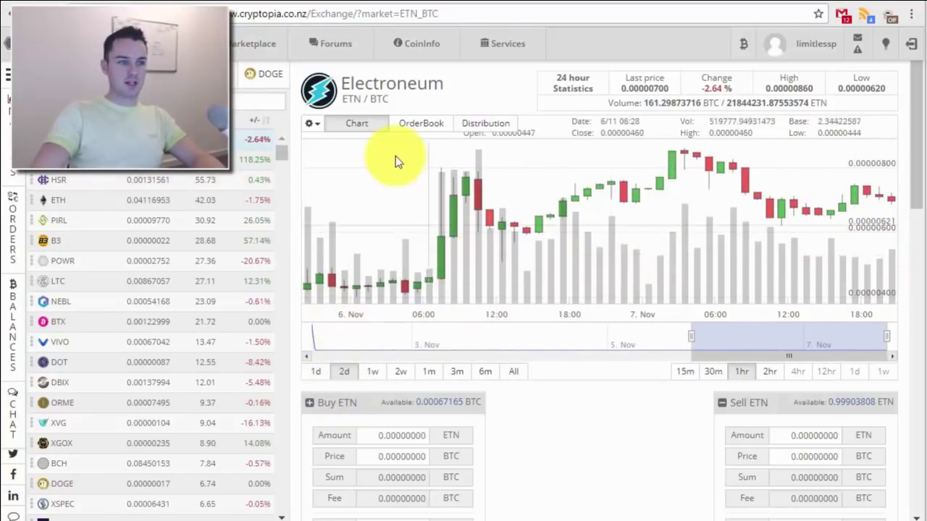
# Hide the Volume bars in the chart settings, leaving only the Candlestick series, and close the settings
pyautogui.click(310, 126)
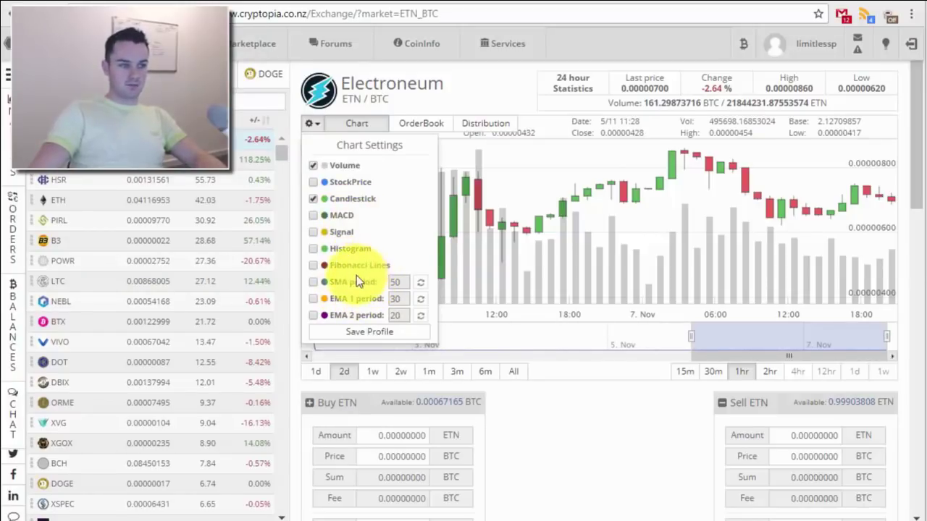
pyautogui.click(313, 166)
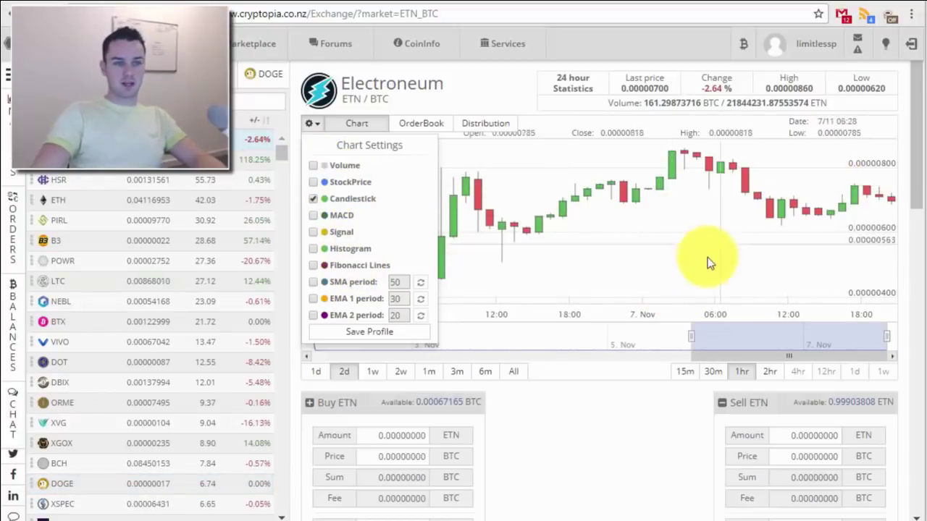
pyautogui.click(764, 260)
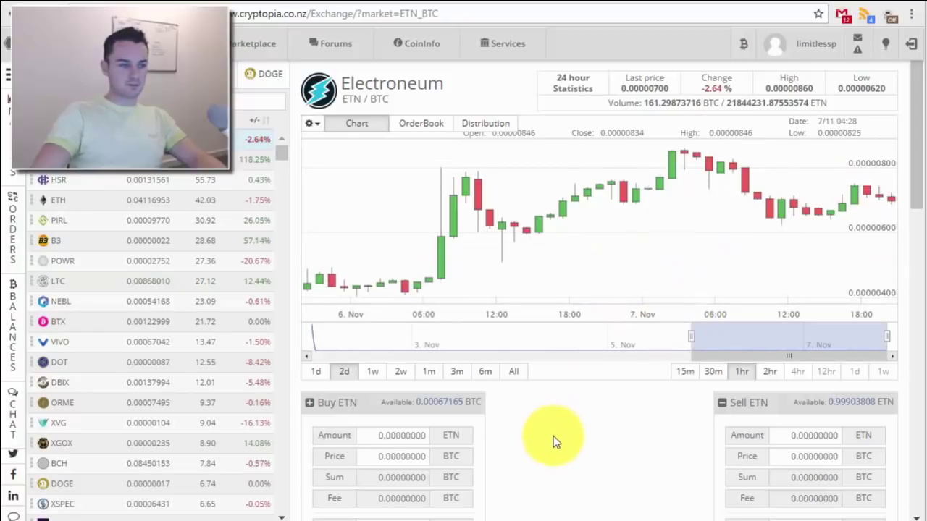
# Fill the buy form with an amount of 3090 ETN at 0.00000699 BTC and compare it with the last price
pyautogui.scroll(-3, 598, 388)
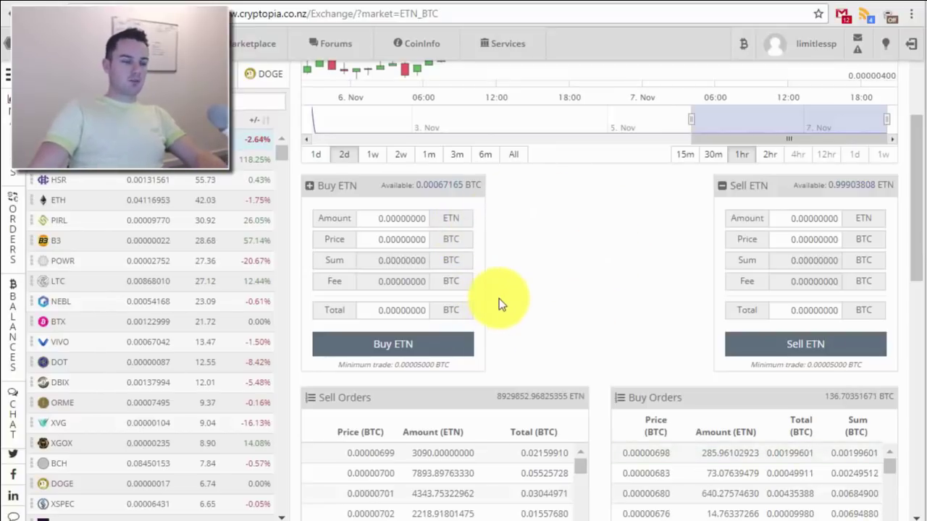
pyautogui.click(341, 225)
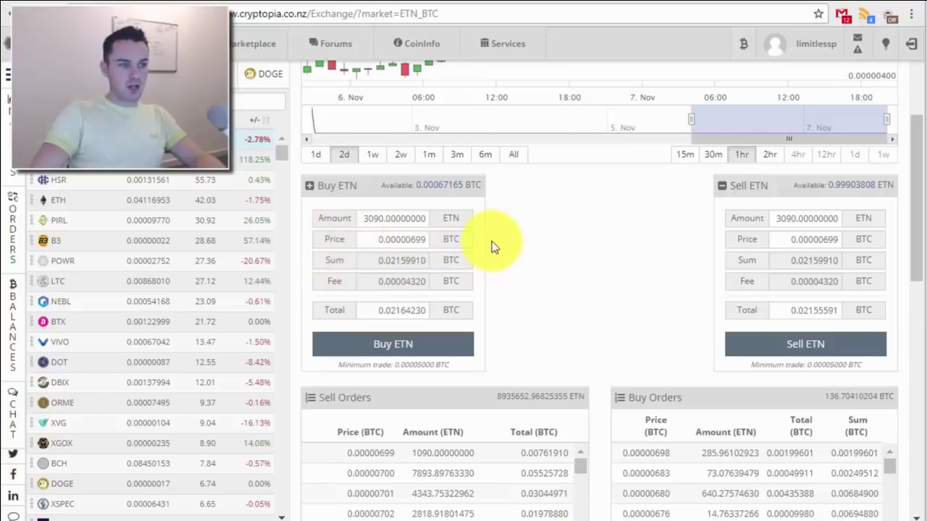
pyautogui.scroll(3, 623, 290)
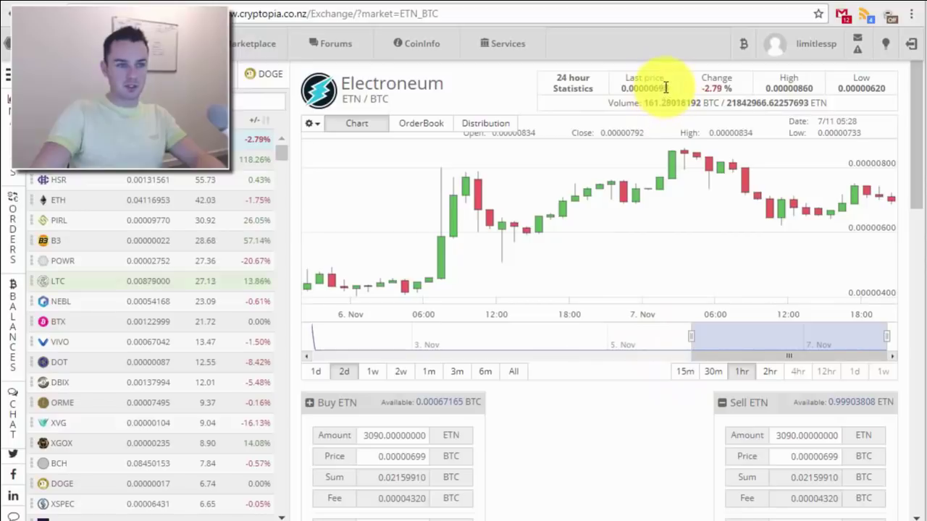
pyautogui.scroll(-1, 586, 449)
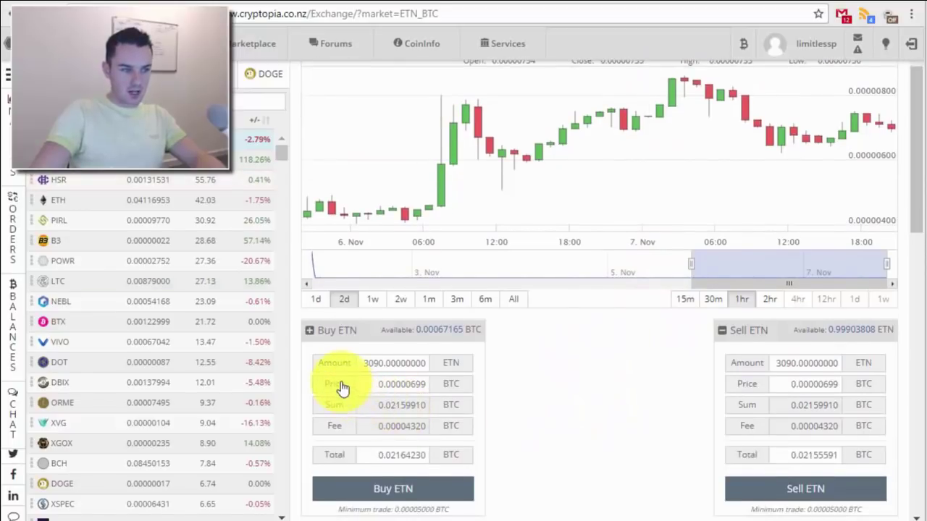
# Set the buy order's amount to 10 ETN
pyautogui.moveTo(355, 367); pyautogui.dragTo(432, 369)
pyautogui.press('BackSpace')
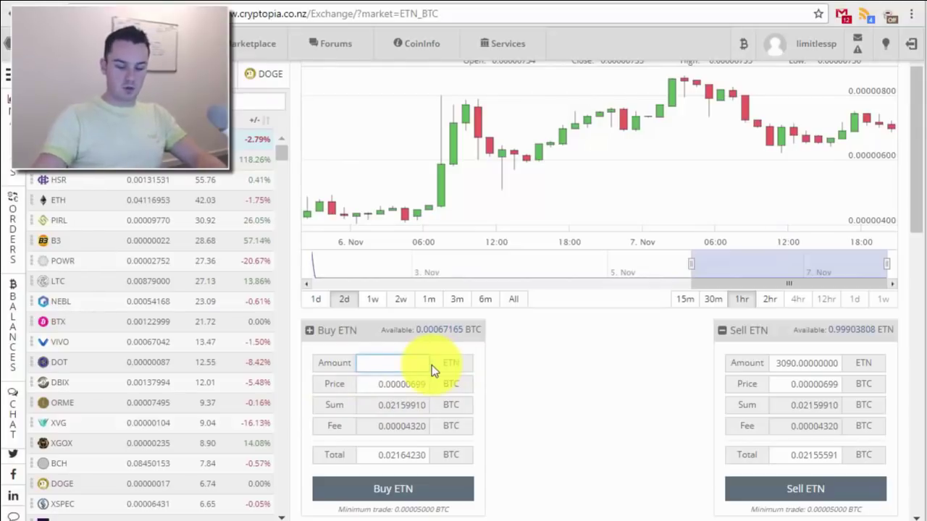
pyautogui.write('10')
pyautogui.click(548, 410)
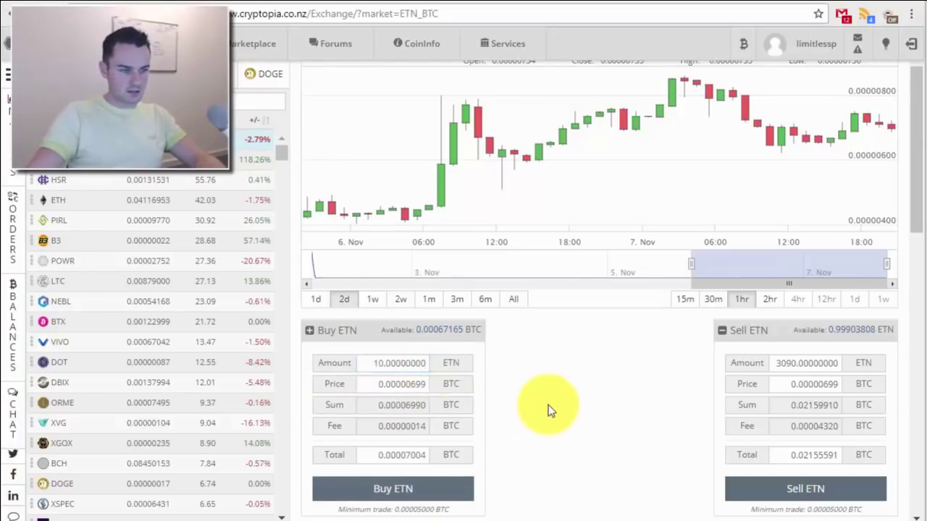
# Check the minimum trade for buying and set the buy order's price to 0.00000100 BTC
pyautogui.scroll(-1, 502, 368)
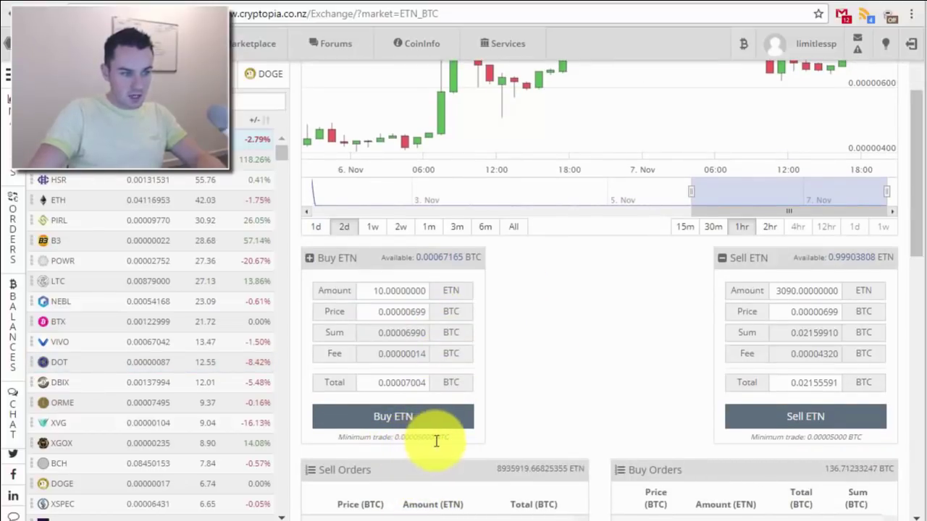
pyautogui.scroll(1, 540, 395)
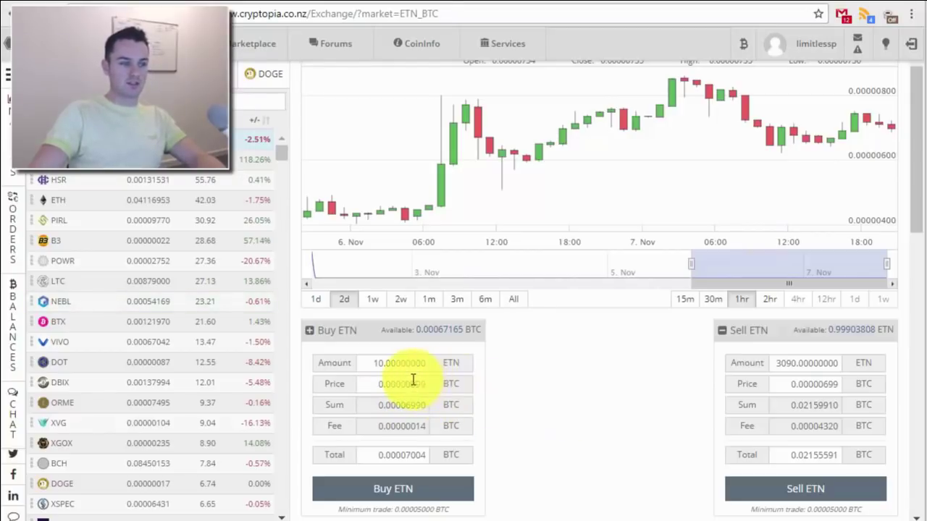
pyautogui.moveTo(410, 386); pyautogui.dragTo(429, 385)
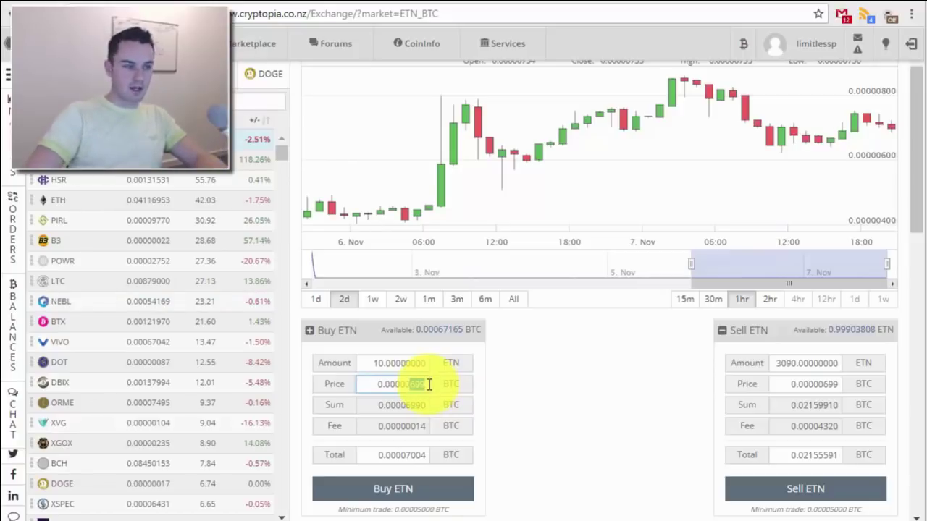
pyautogui.write('100')
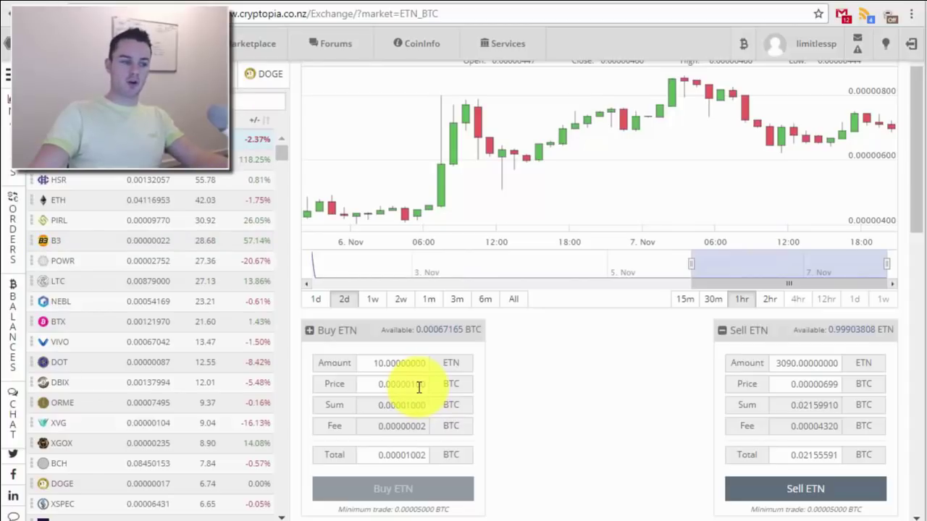
# Set the buy order's price to 0.00000700 BTC and check the fee charged on it
pyautogui.click(337, 386)
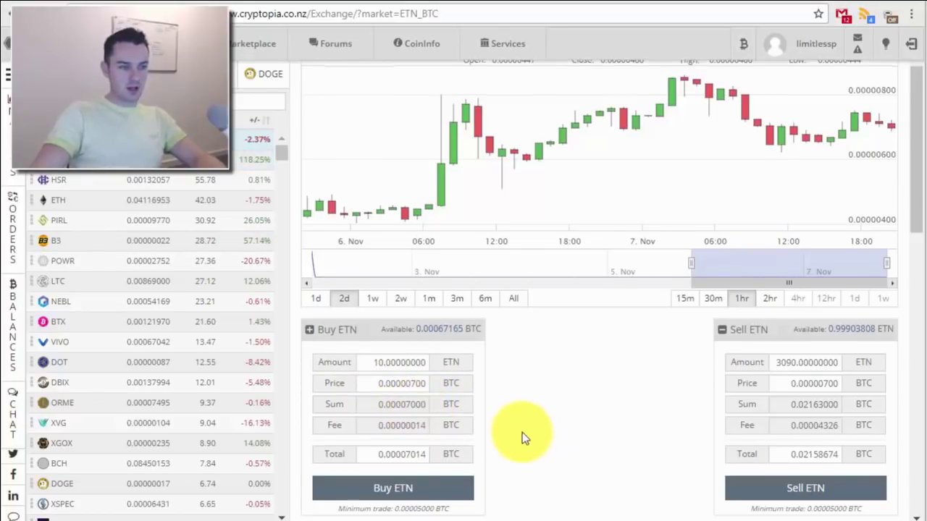
pyautogui.scroll(-1, 499, 420)
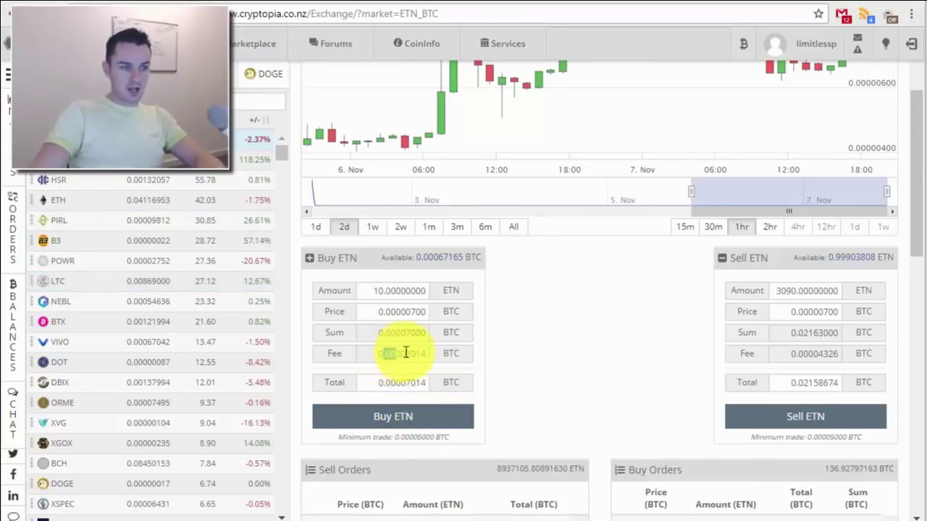
pyautogui.moveTo(379, 354); pyautogui.dragTo(432, 354)
pyautogui.click(557, 367)
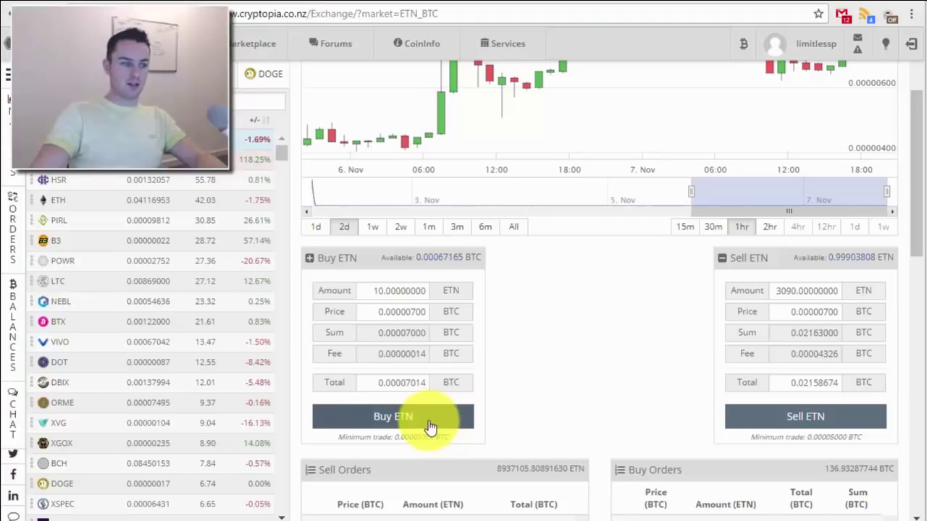
# Place the buy order for 10 ETN at 0.00000700 BTC
pyautogui.click(398, 419)
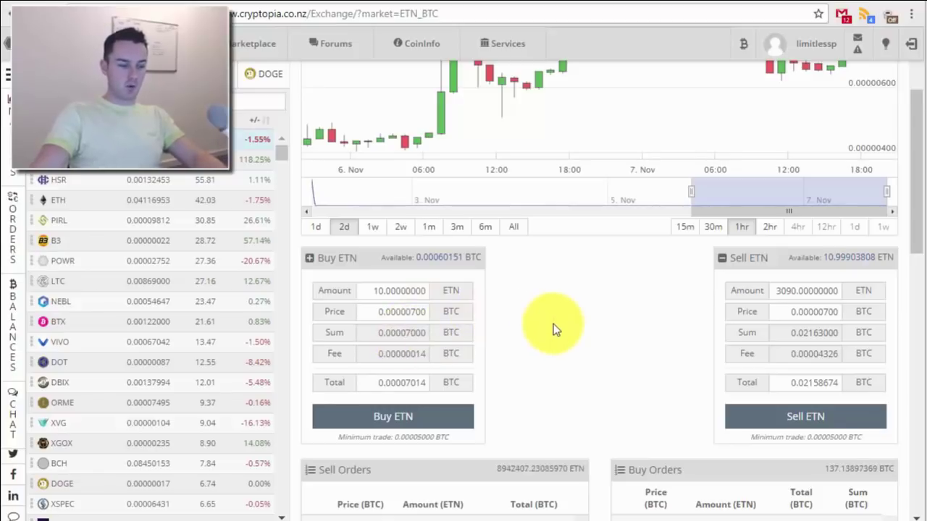
pyautogui.scroll(-1, 570, 336)
pyautogui.scroll(2, 536, 321)
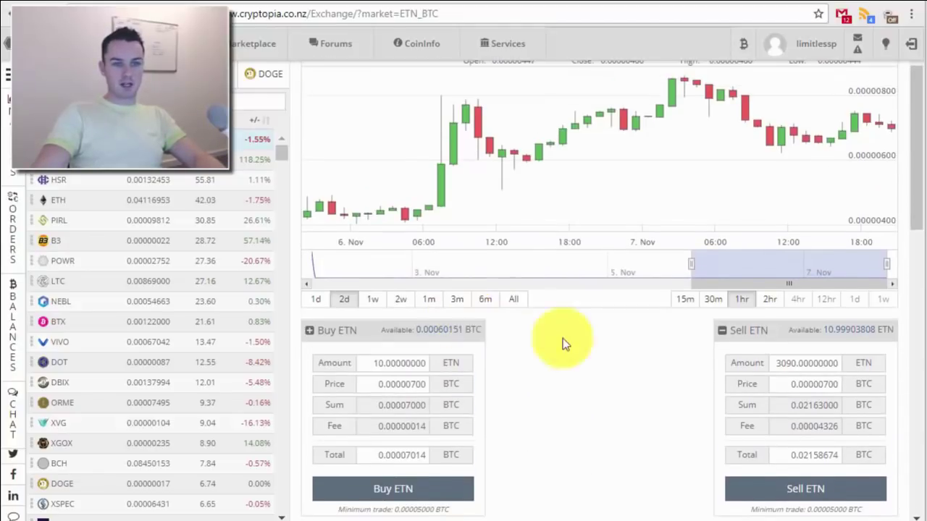
# Fill the sell form with the entire available ETN balance at 0.00000701 BTC and compare it with the buy order's fee
pyautogui.click(852, 332)
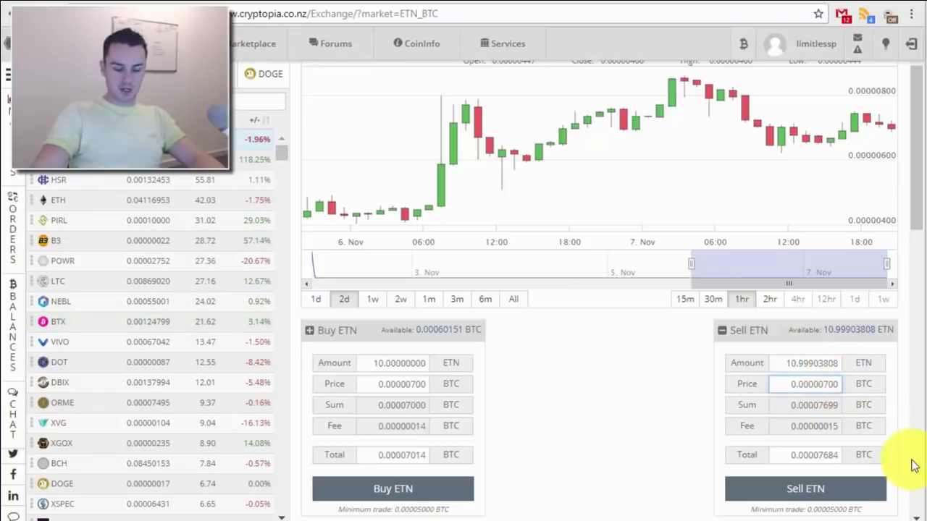
pyautogui.press('BackSpace')
pyautogui.write('1')
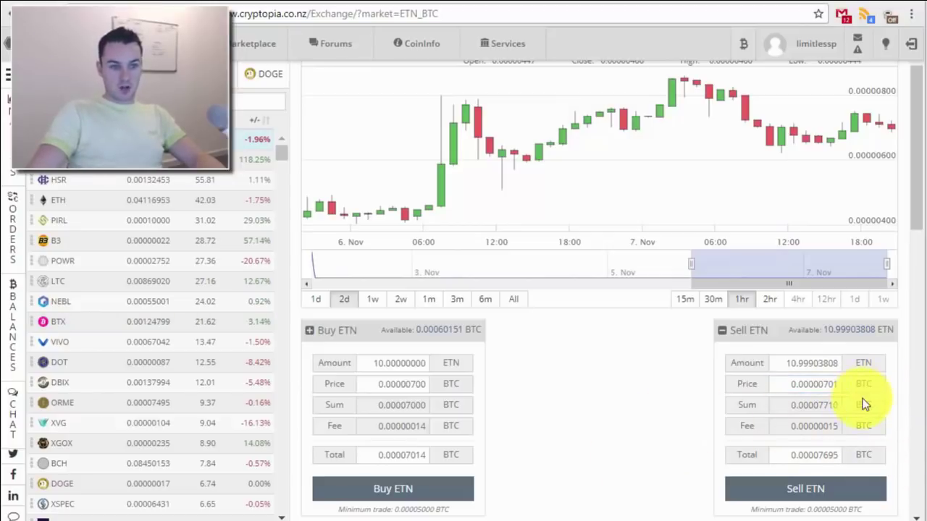
pyautogui.moveTo(425, 427); pyautogui.dragTo(406, 429)
pyautogui.click(440, 441)
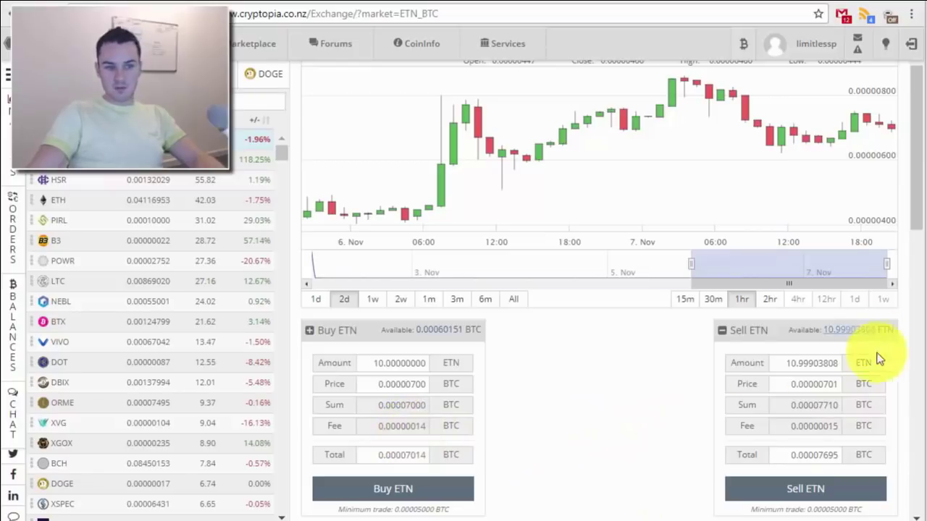
# Set the sell order's price to 0.00000700 BTC and place the order for 10.99903808 ETN
pyautogui.press('BackSpace')
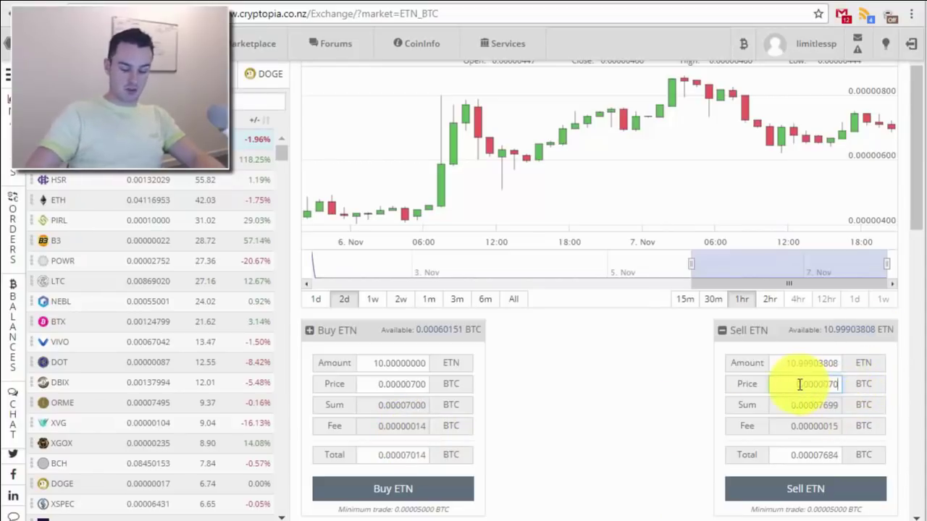
pyautogui.write('0')
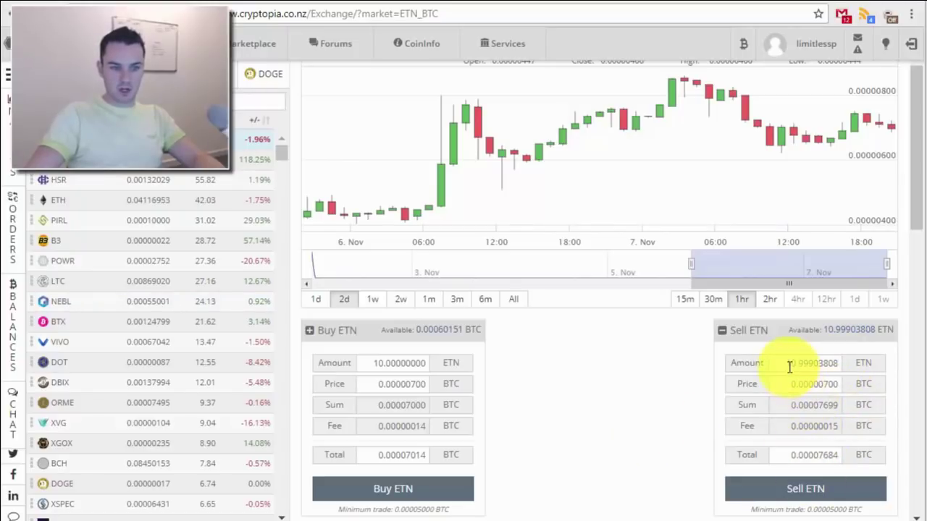
pyautogui.moveTo(788, 365); pyautogui.dragTo(855, 365)
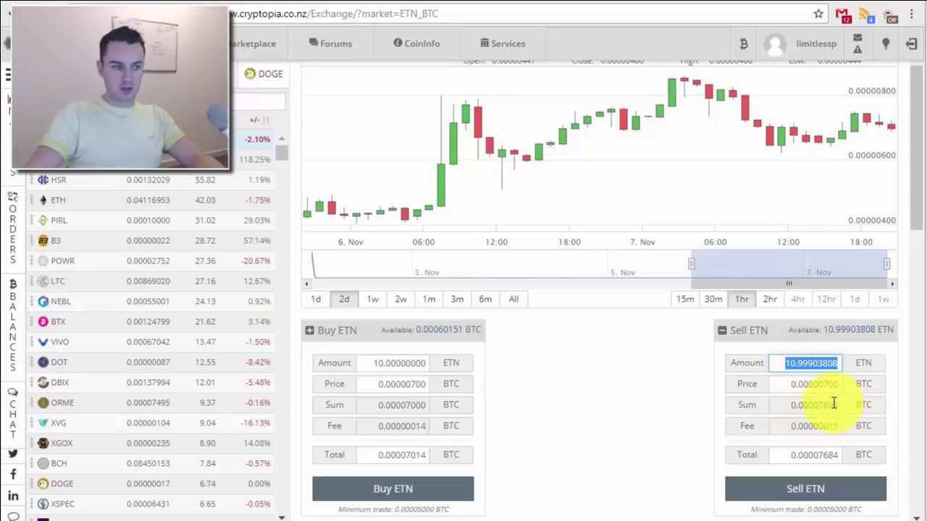
pyautogui.click(809, 491)
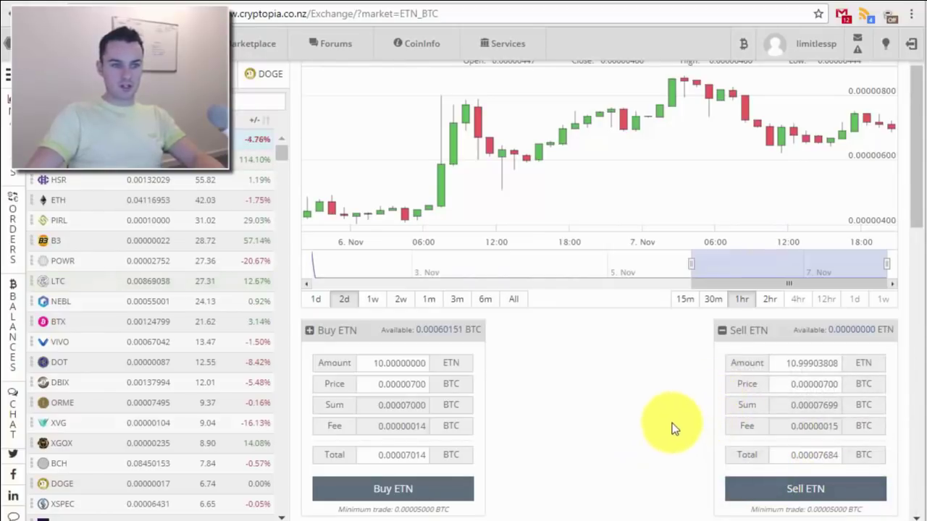
# Check the last price in the 24 hour statistics and compare it with the prices in the Sell Orders and Buy Orders lists
pyautogui.scroll(2, 672, 429)
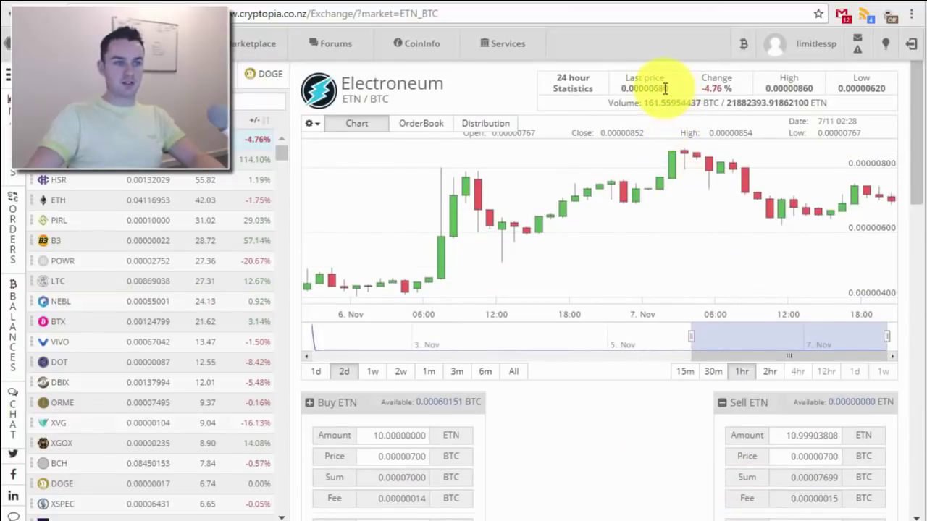
pyautogui.moveTo(669, 87); pyautogui.dragTo(653, 89)
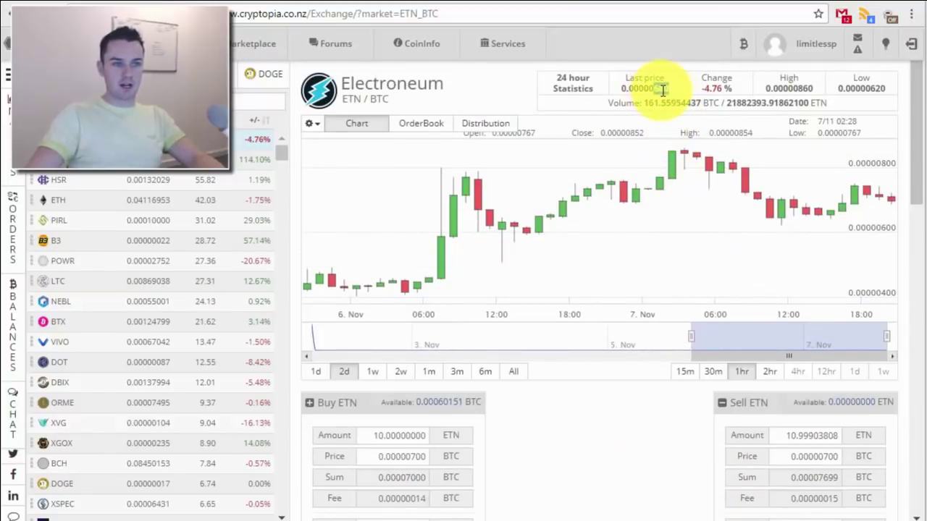
pyautogui.click(686, 458)
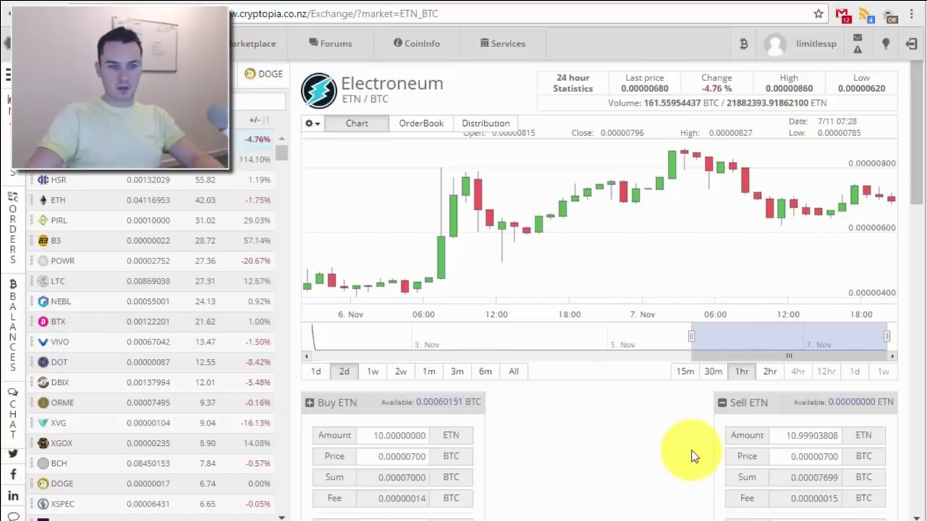
pyautogui.scroll(-6, 691, 454)
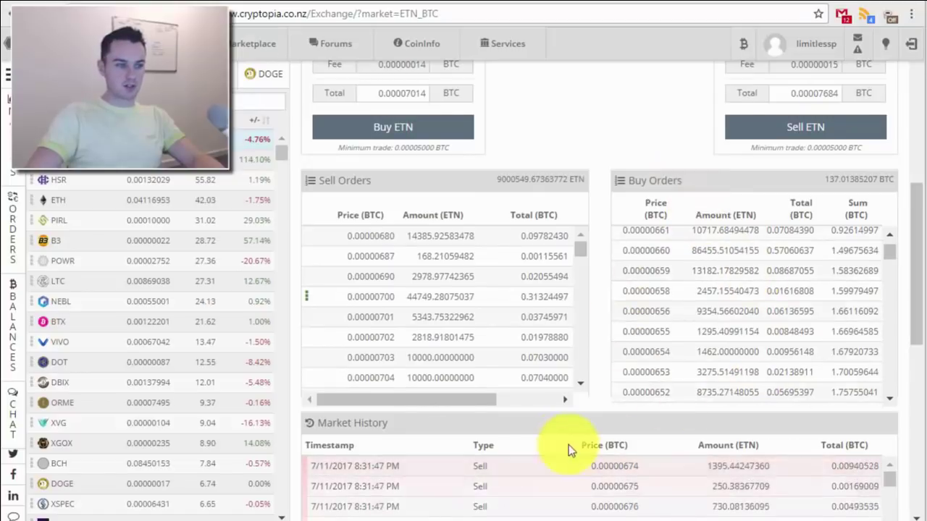
pyautogui.scroll(-2, 651, 420)
pyautogui.scroll(3, 668, 369)
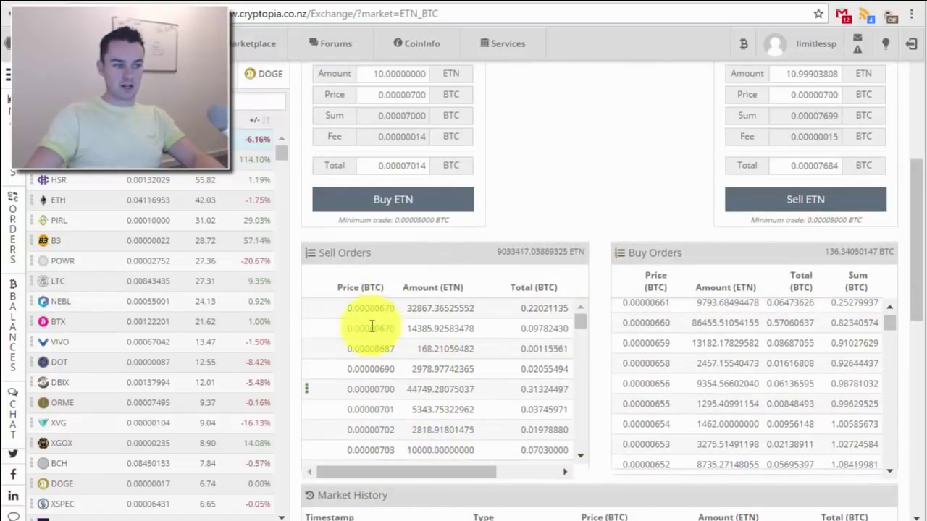
pyautogui.scroll(-5, 555, 444)
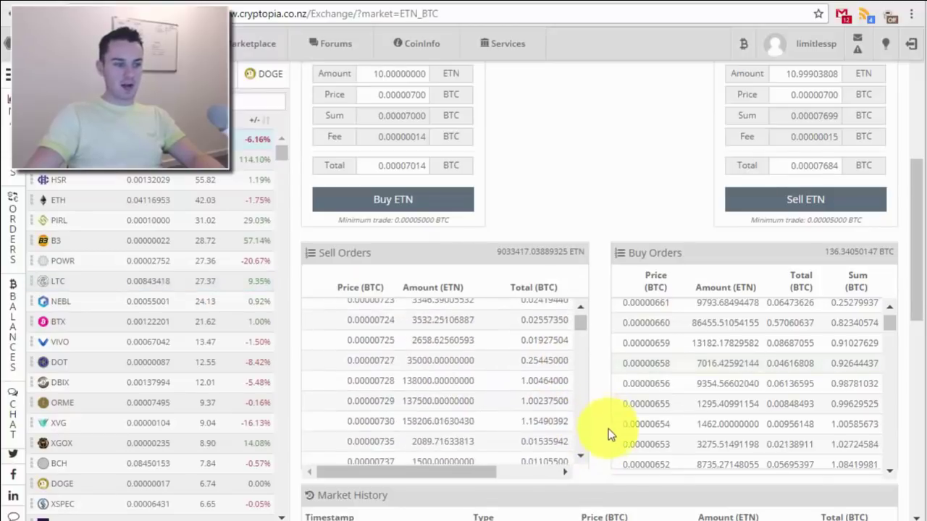
pyautogui.scroll(-2, 608, 429)
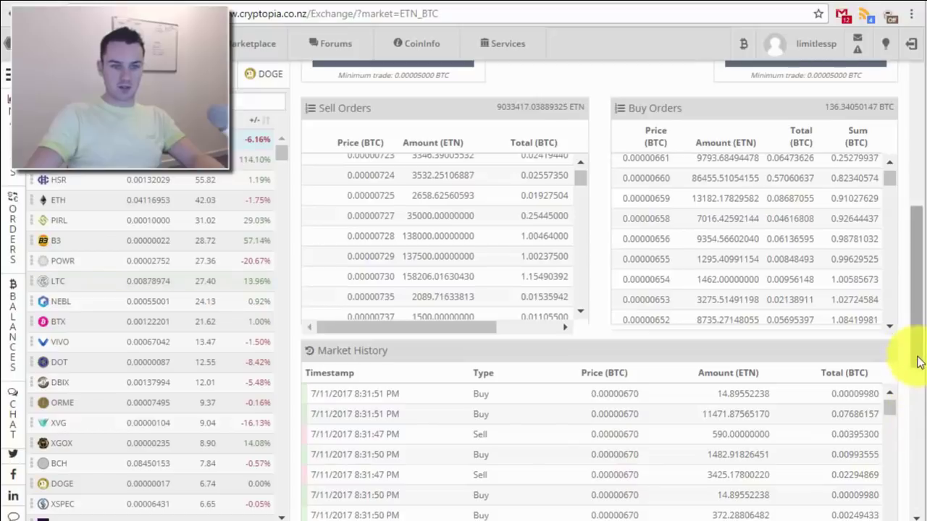
# Review the pending sell orders under My Open Orders and the completed trades under My Market History
pyautogui.scroll(-3, 917, 355)
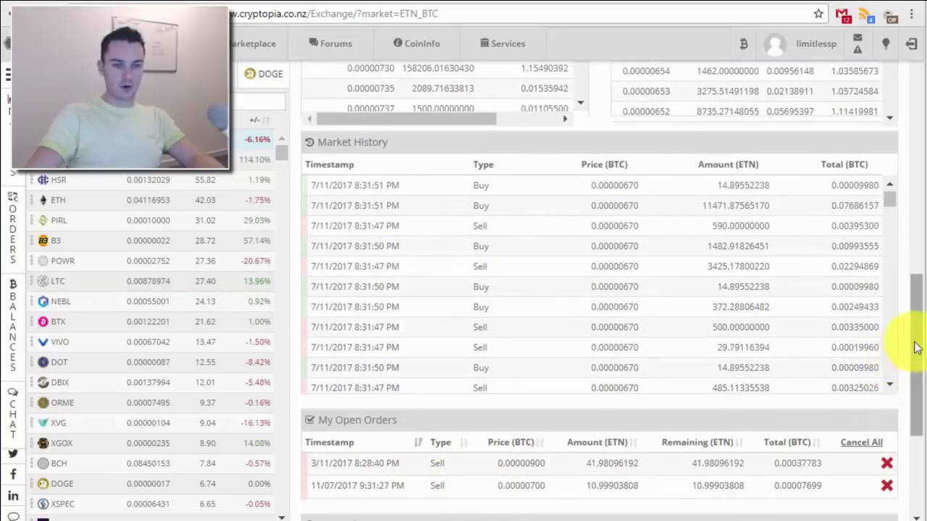
pyautogui.scroll(-3, 917, 384)
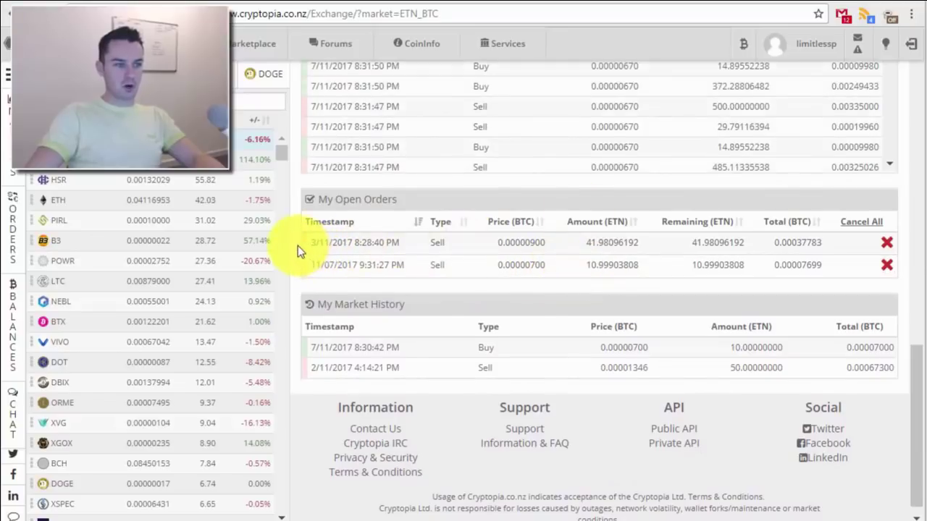
pyautogui.moveTo(297, 245); pyautogui.dragTo(595, 245)
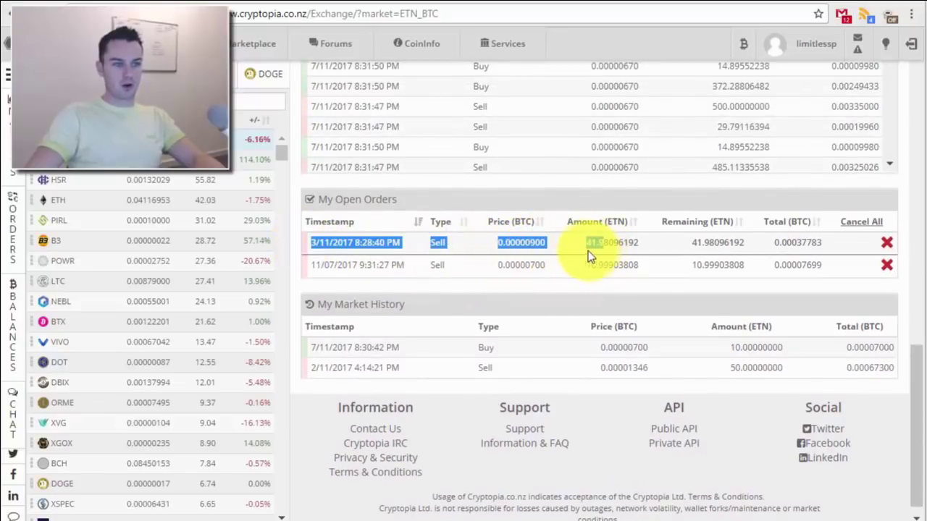
pyautogui.click(586, 248)
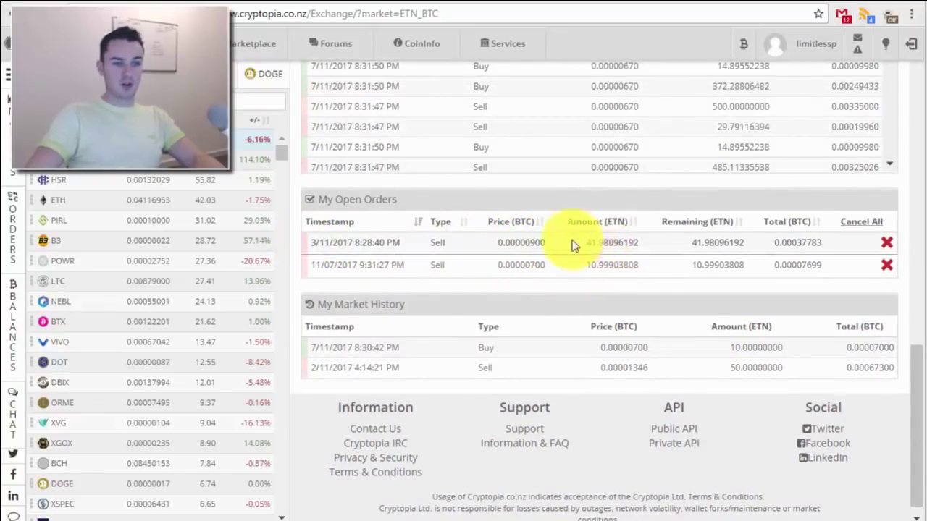
pyautogui.scroll(-1, 614, 249)
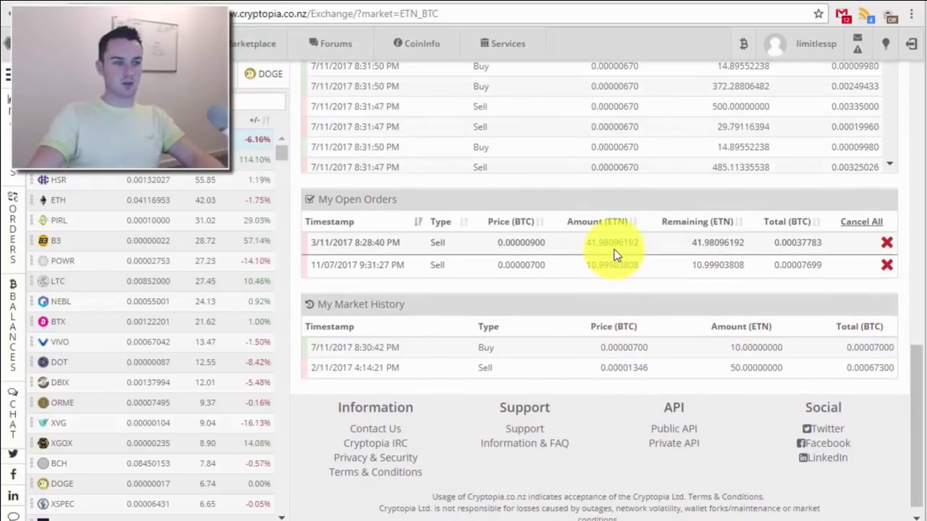
pyautogui.doubleClick(623, 267)
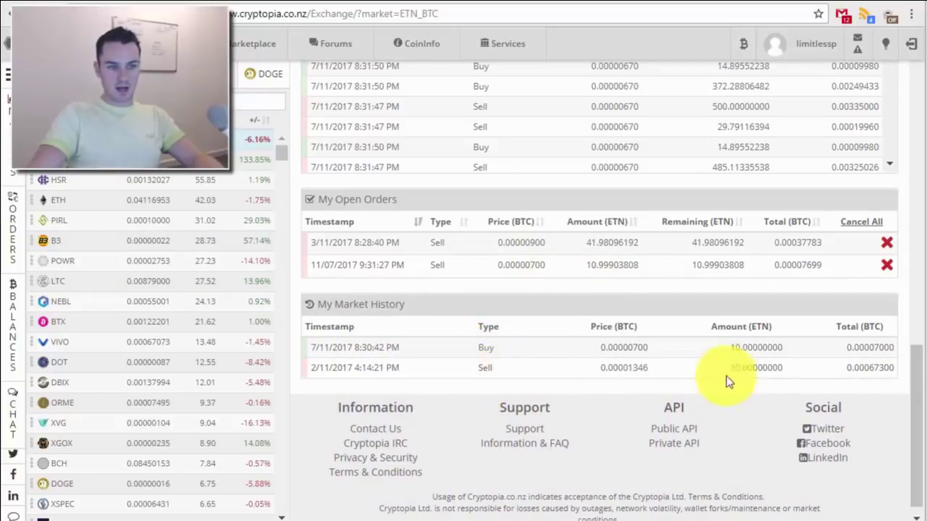
# Switch to the YouTube page of the video "Transfer Electroneum Coins From Offline Paper Wallet To Exchange"
pyautogui.scroll(10, 873, 428)
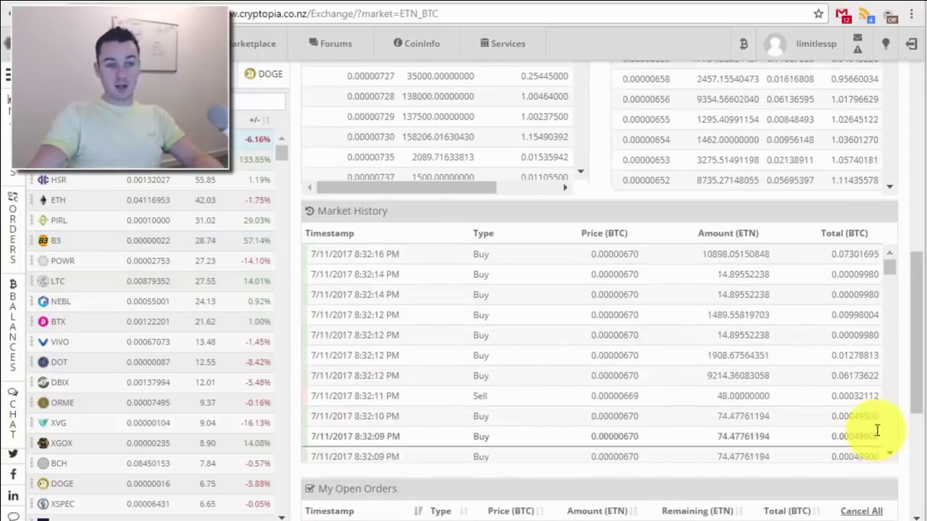
pyautogui.scroll(6, 898, 433)
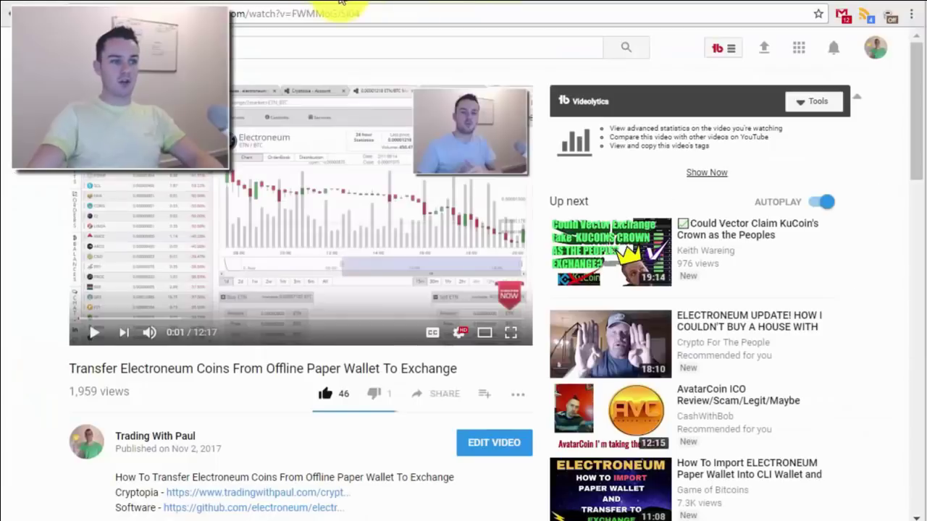
pyautogui.click(342, 2)
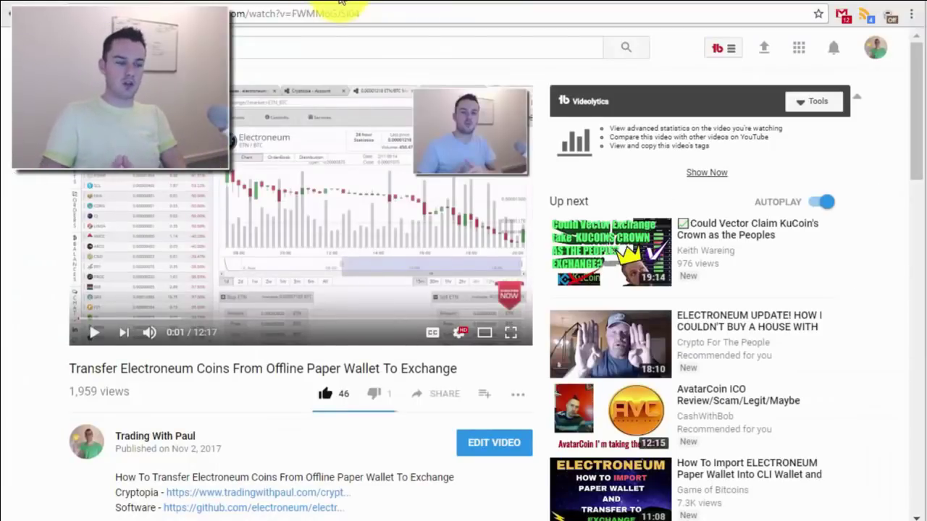